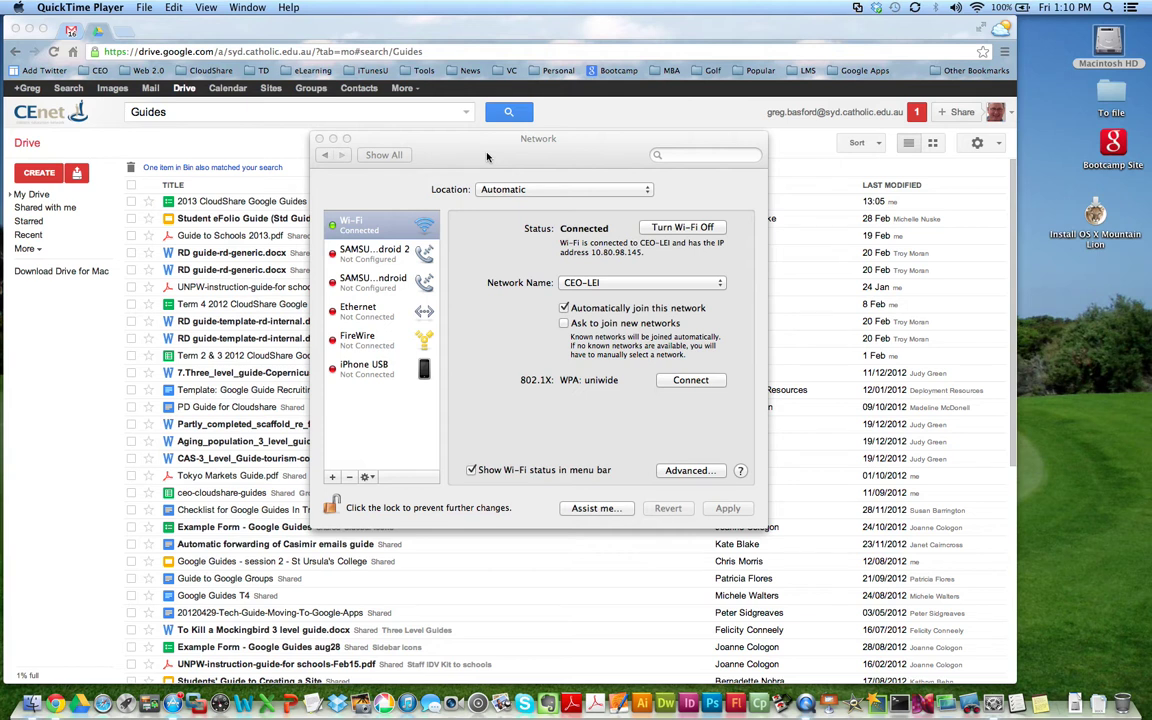
Step: Open the Ethernet service's advanced TCP/IP settings showing DHCP address 10.80.16.164
click(487, 157)
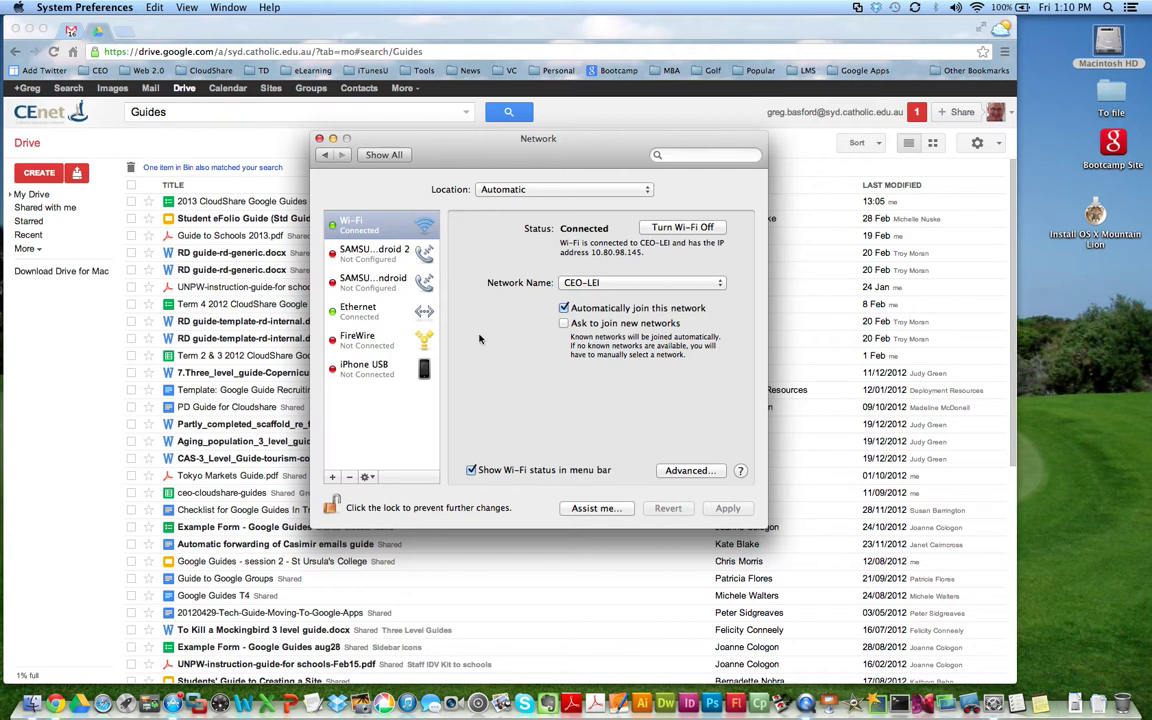
click(365, 311)
click(365, 225)
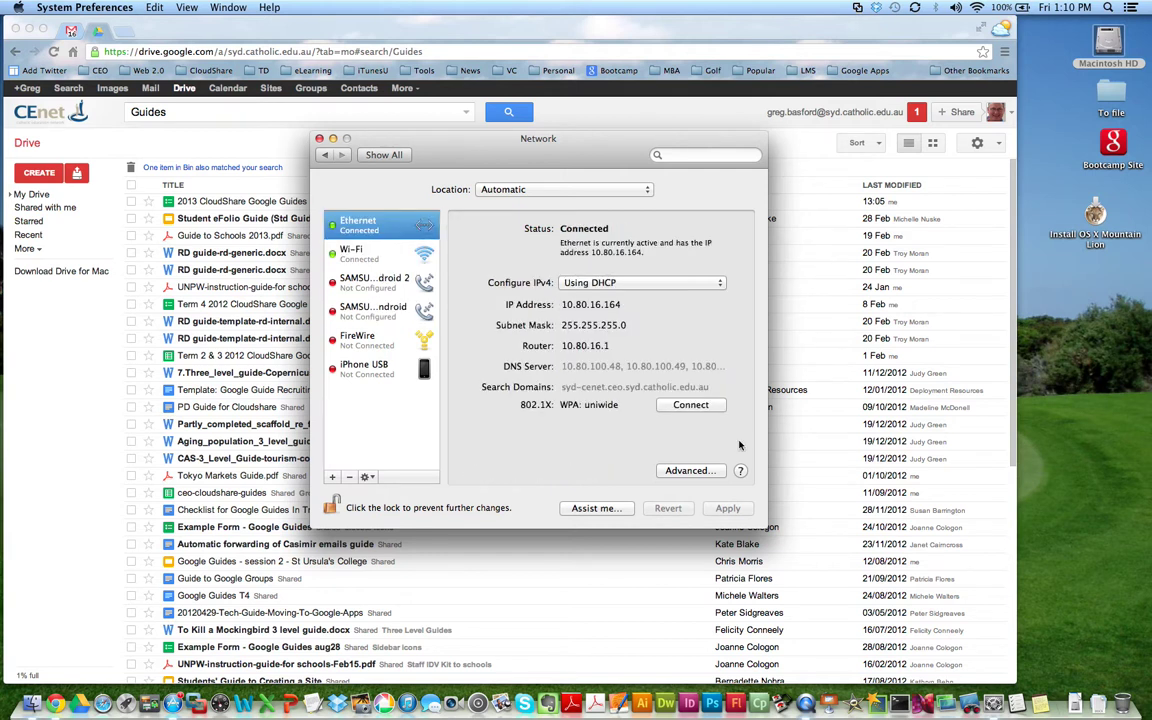
click(690, 470)
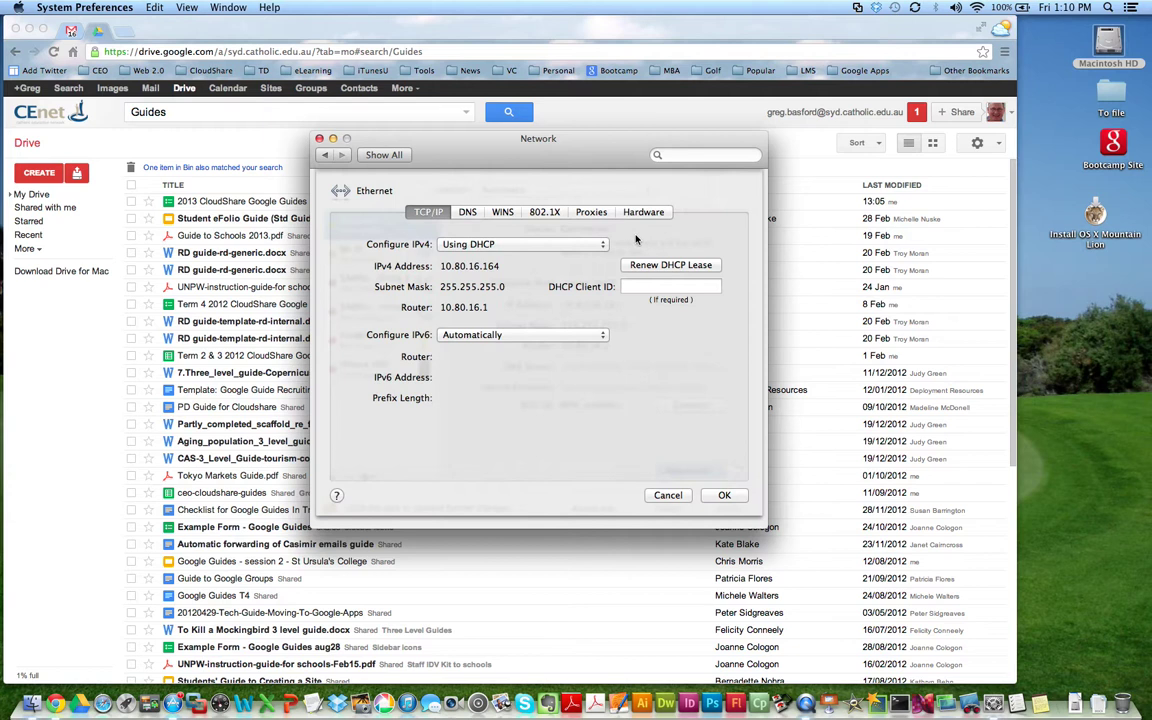
click(591, 212)
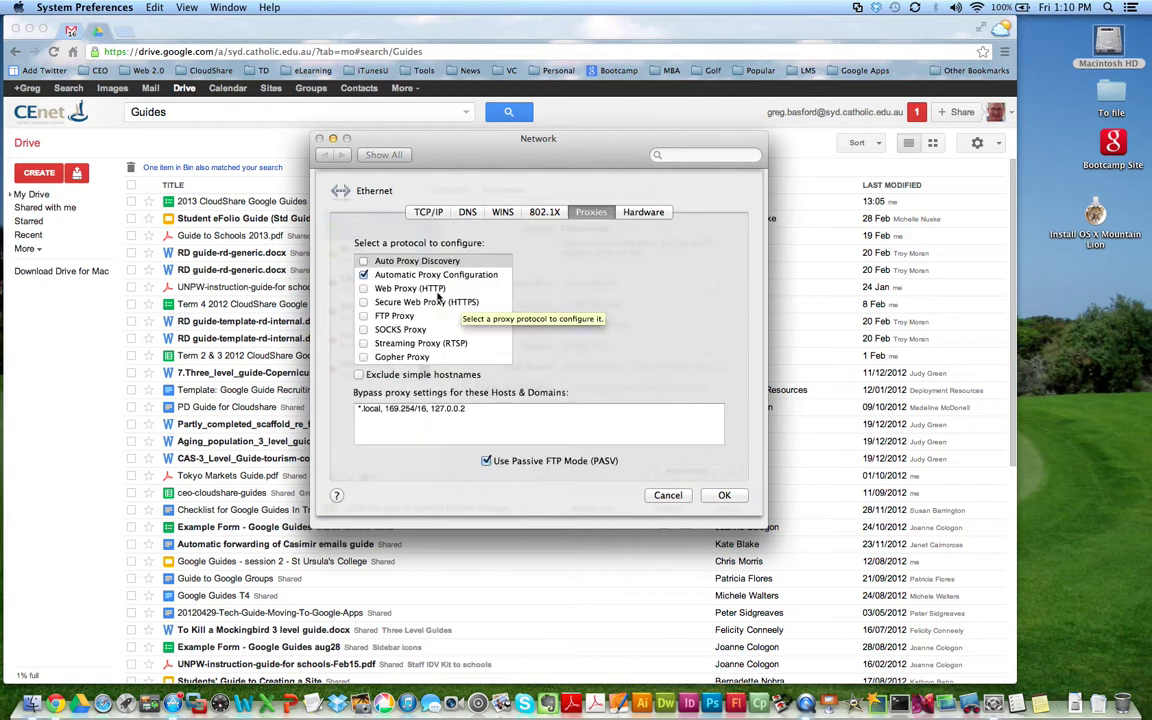
click(437, 275)
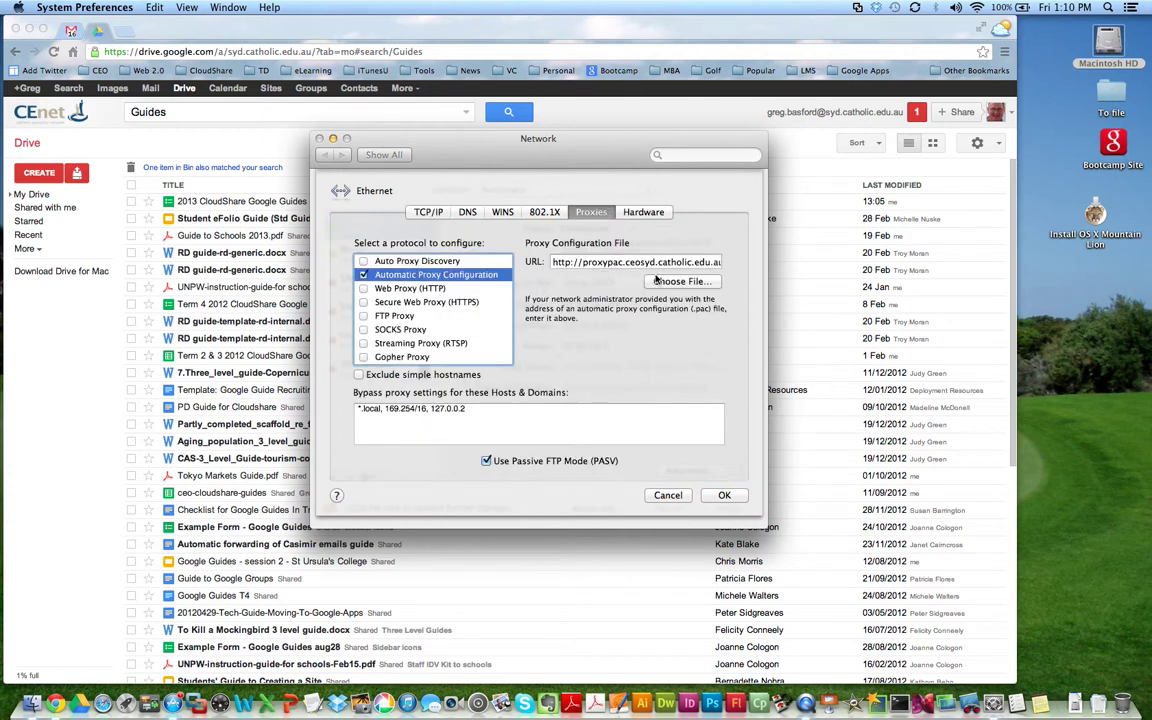
drag(655, 262, 849, 265)
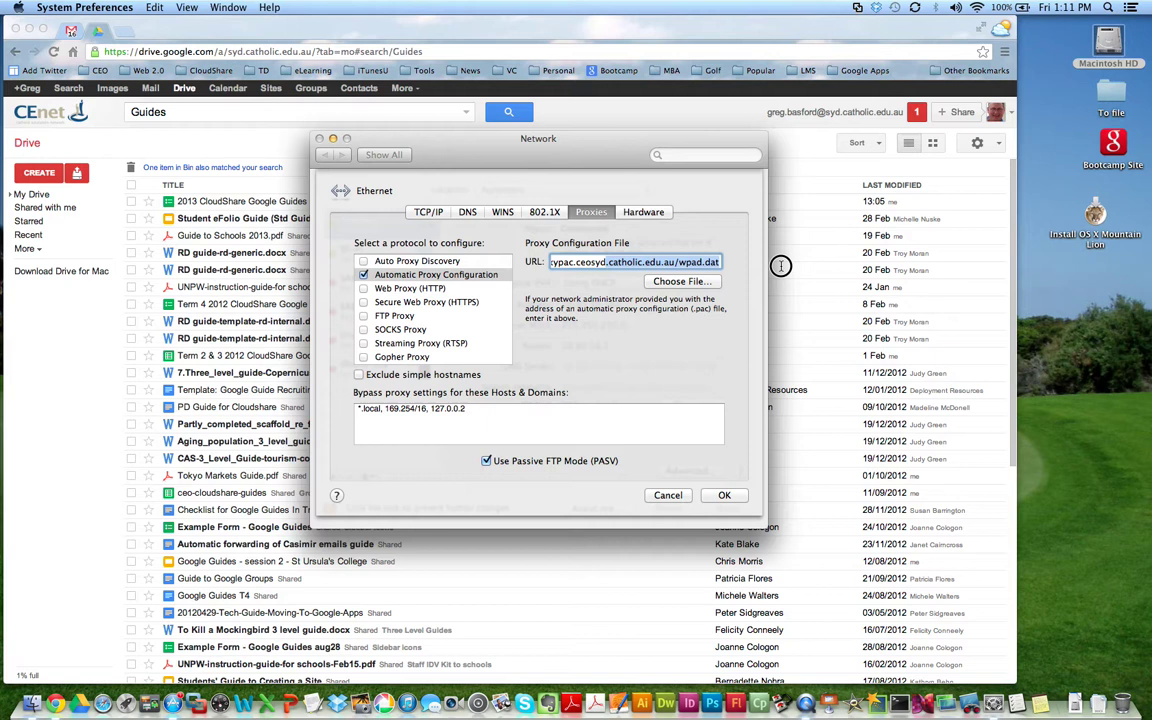
click(622, 262)
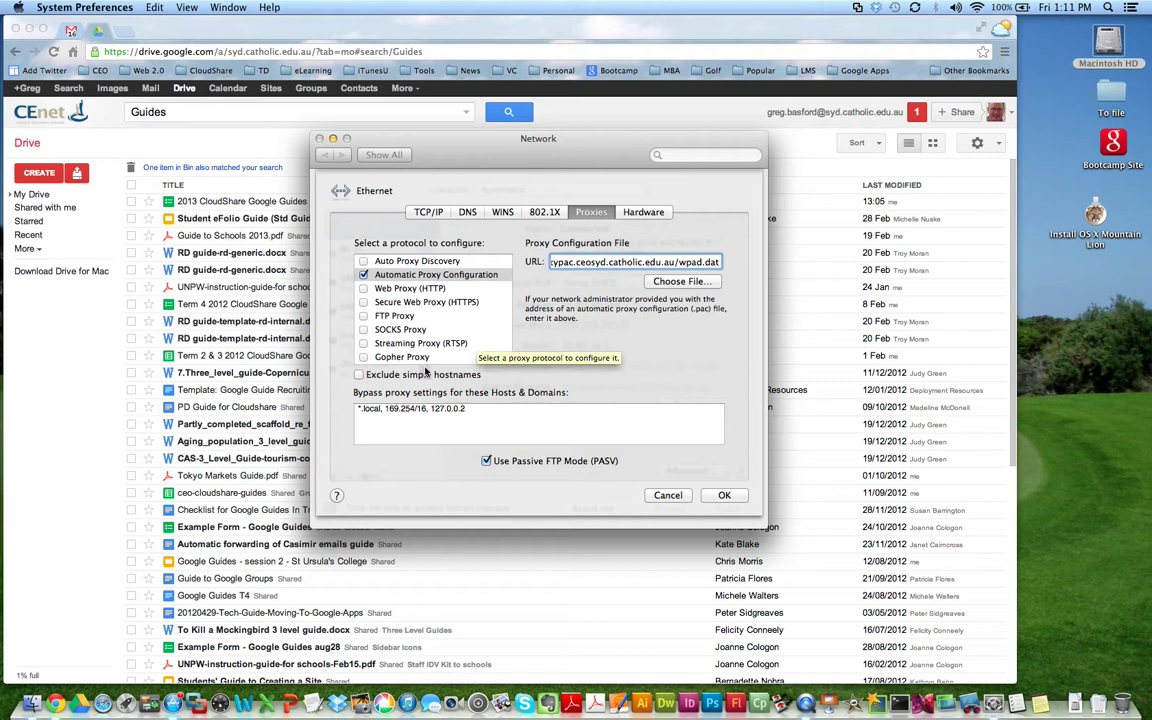
Step: Confirm the proxy sheet and dismiss Google Drive's cannot-connect-to-Internet alert
click(724, 495)
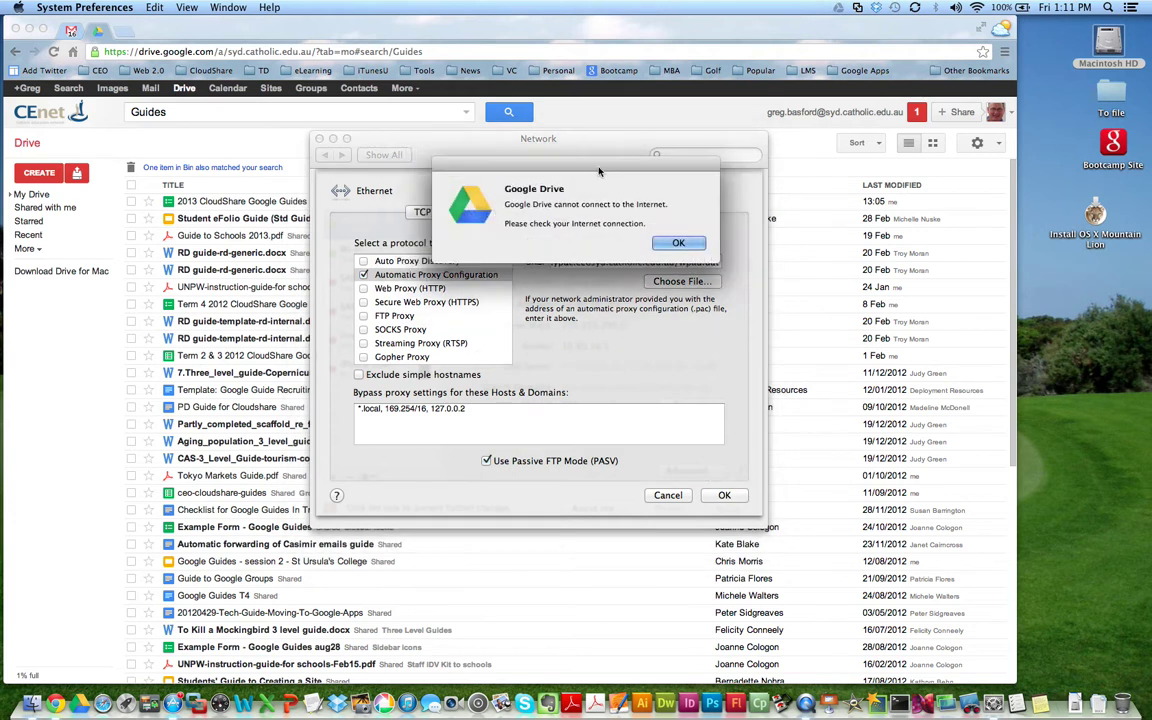
drag(605, 167, 525, 177)
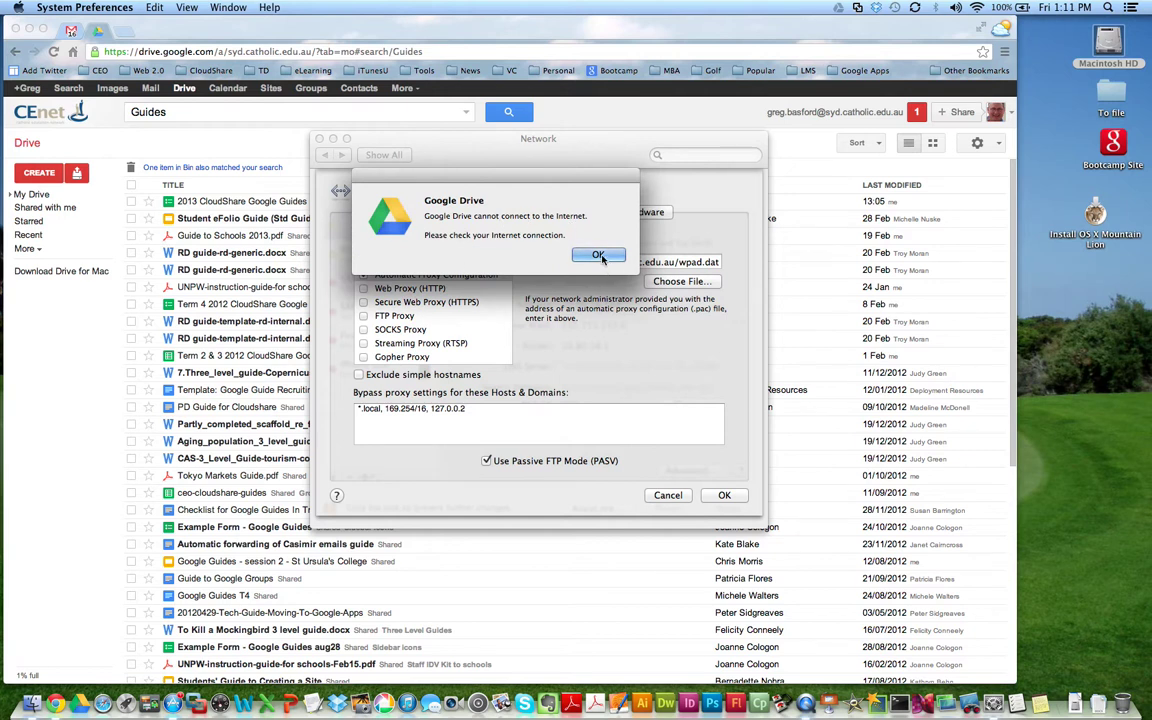
click(600, 256)
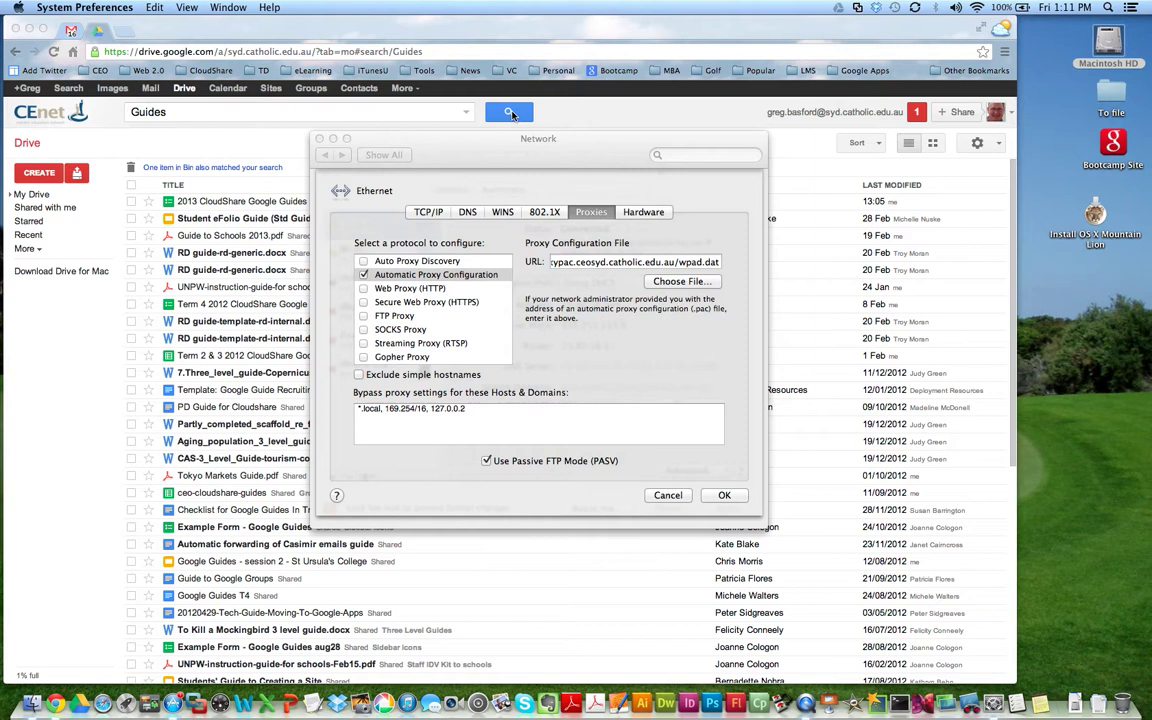
Step: Move the Network window toward the right edge and bring Chrome forward
drag(520, 150, 676, 211)
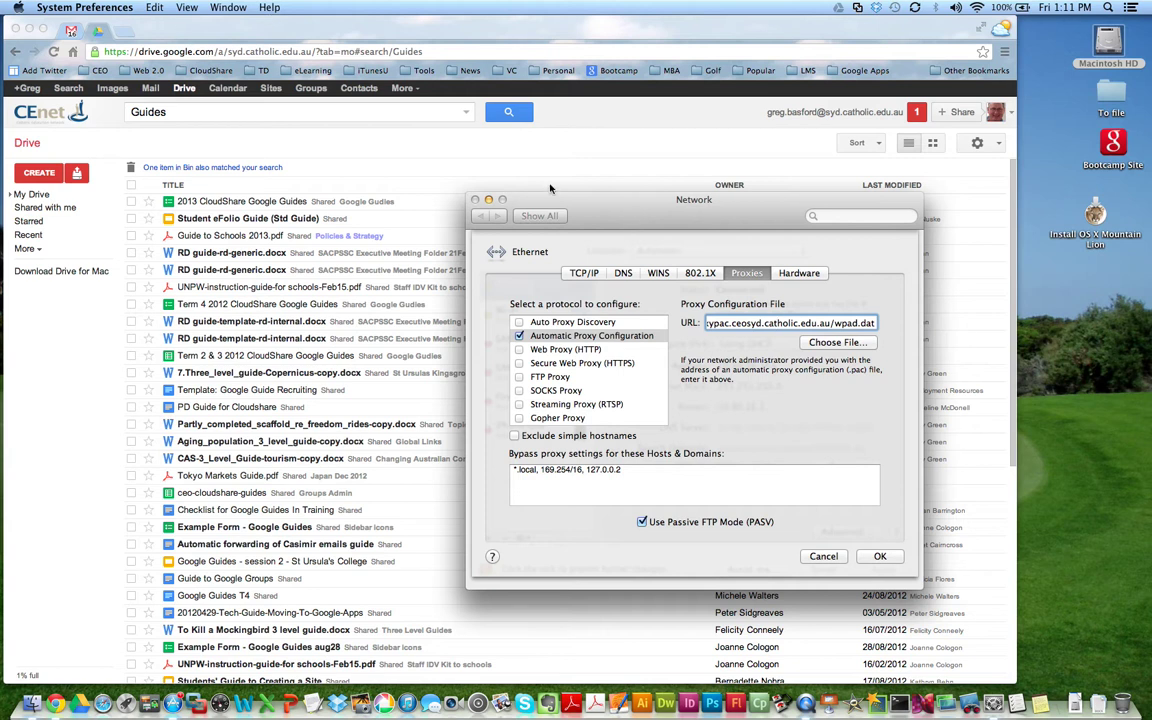
drag(631, 219, 786, 257)
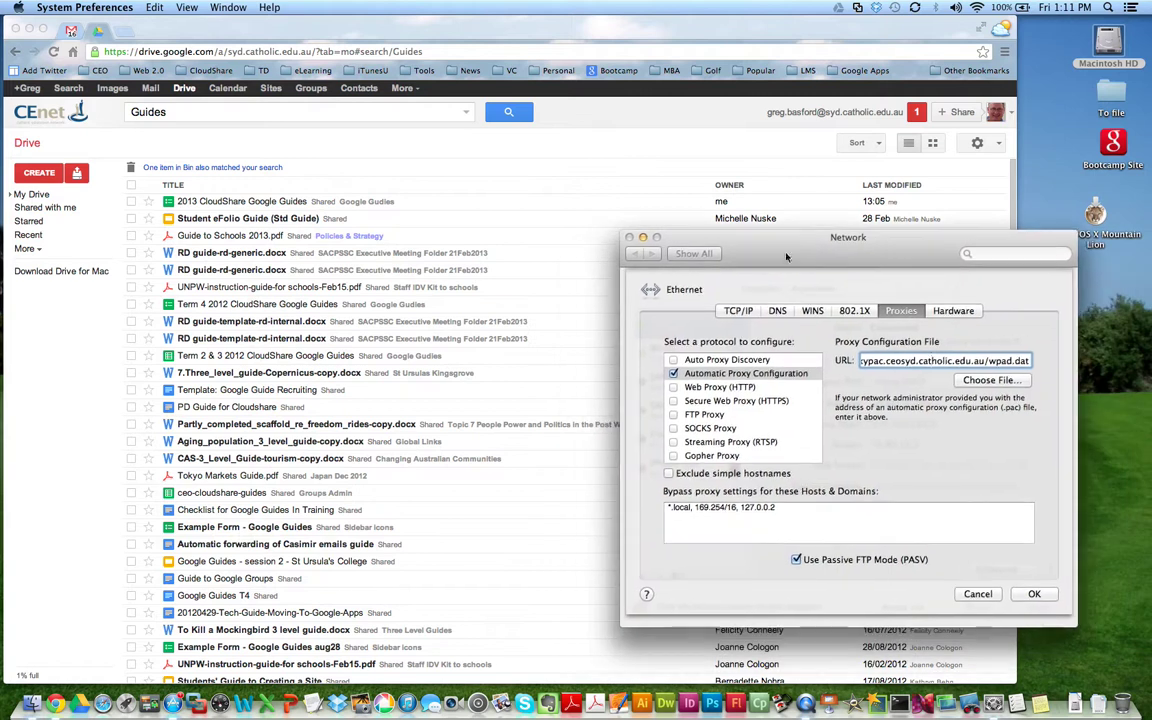
click(184, 28)
Step: Load the SMH bookmark from the News folder in a new Chrome tab
click(118, 31)
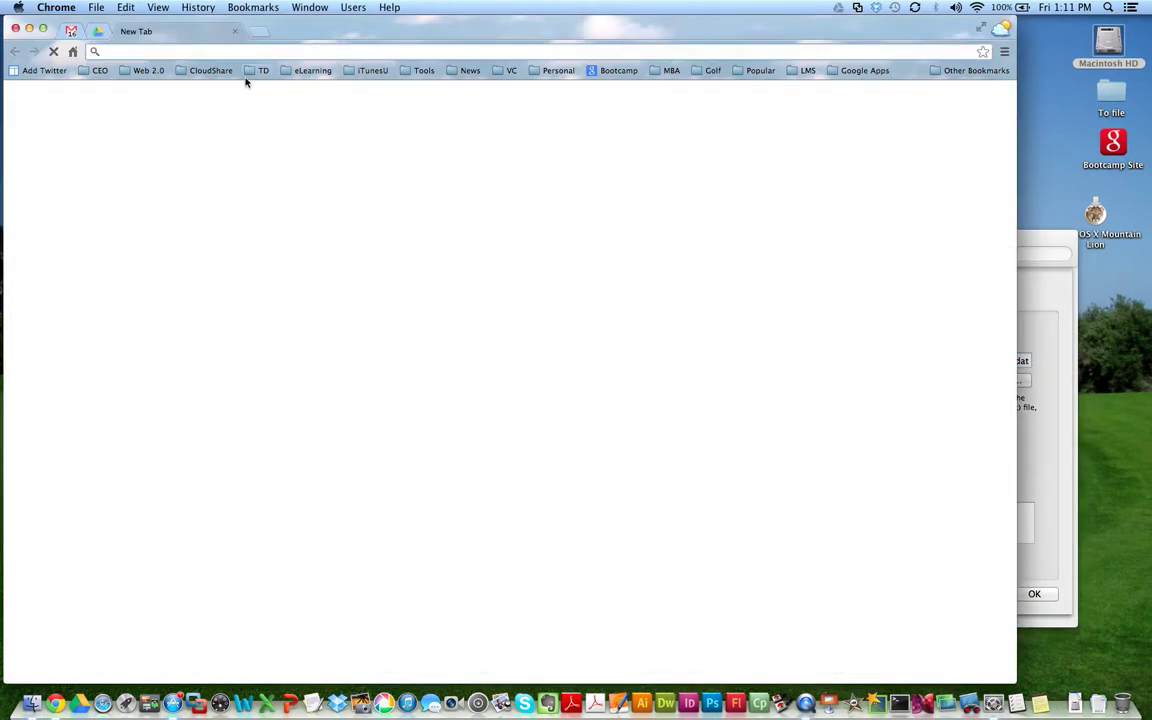
click(468, 72)
click(475, 238)
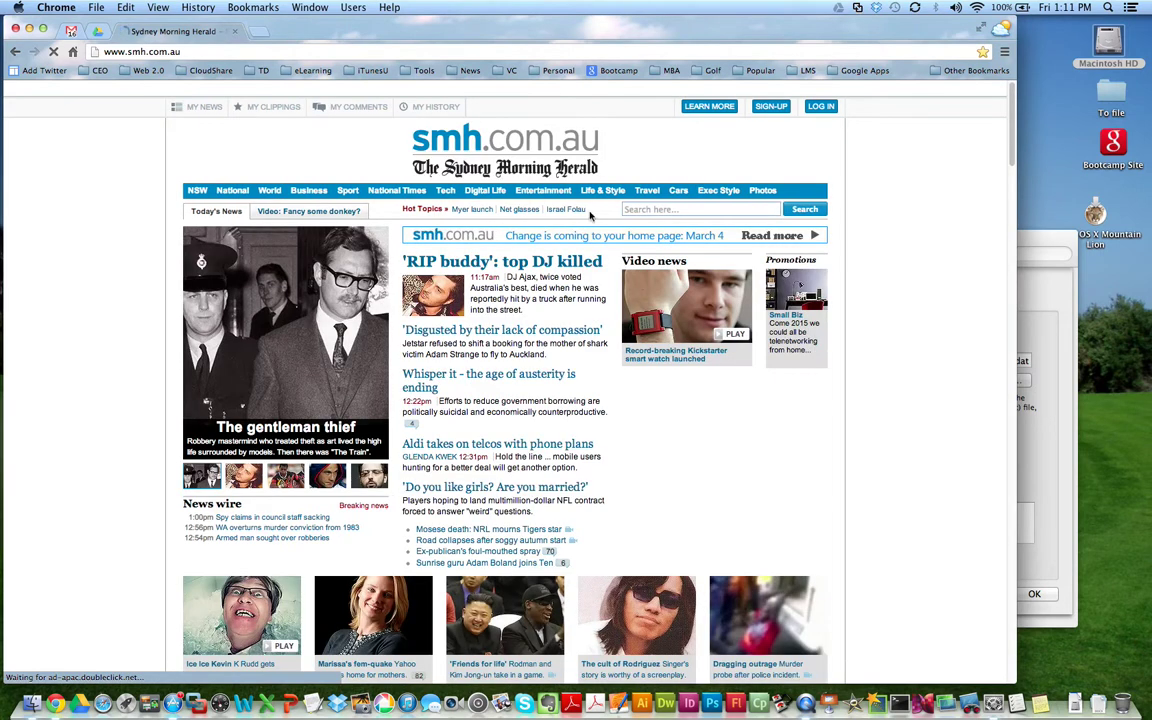
Step: Quit Google Drive from its menu-bar menu and recentre the Network window
click(840, 8)
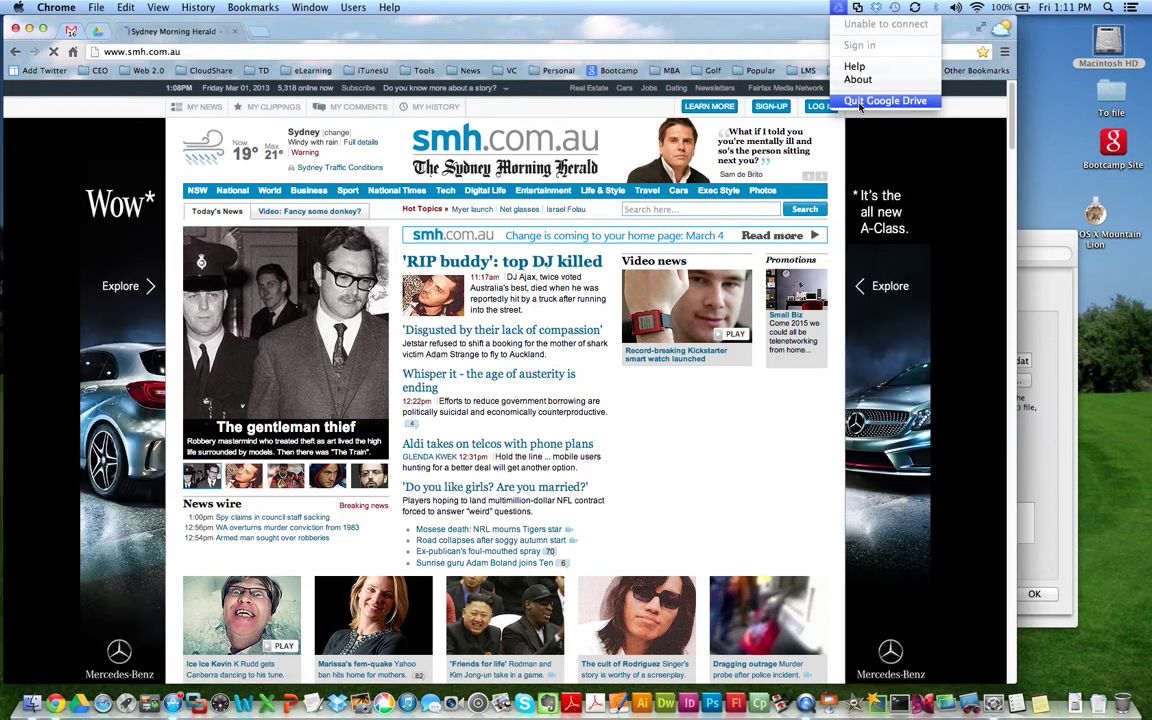
click(890, 100)
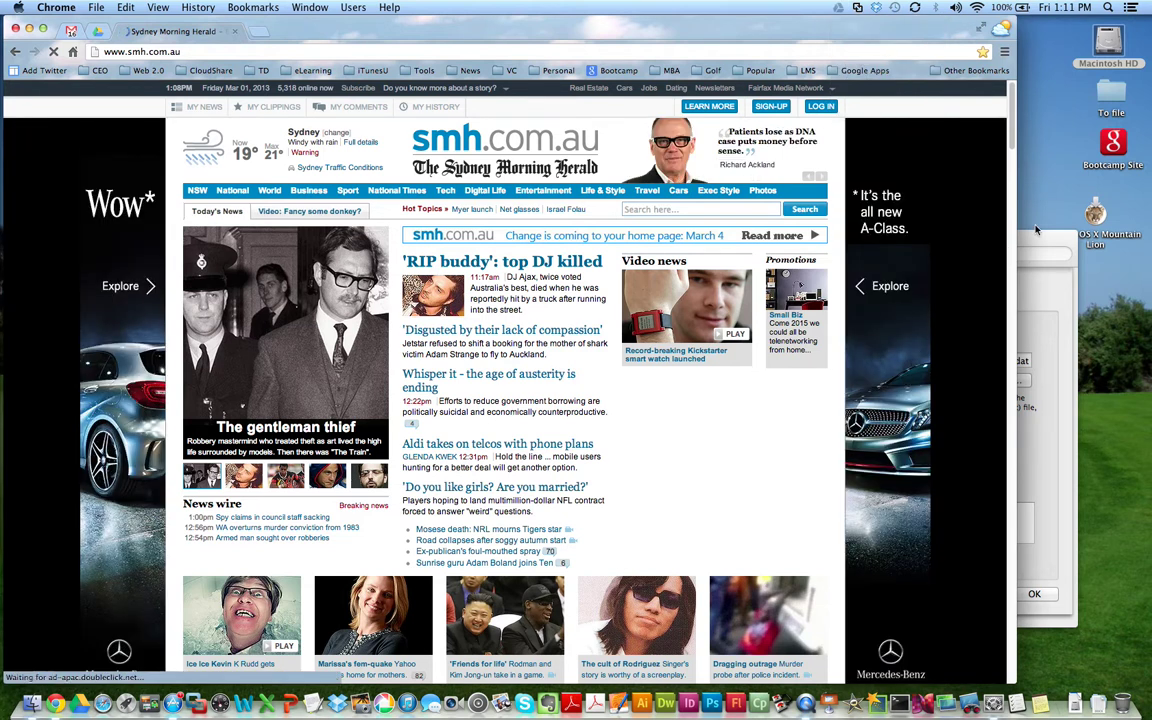
click(1022, 337)
drag(1013, 238, 635, 120)
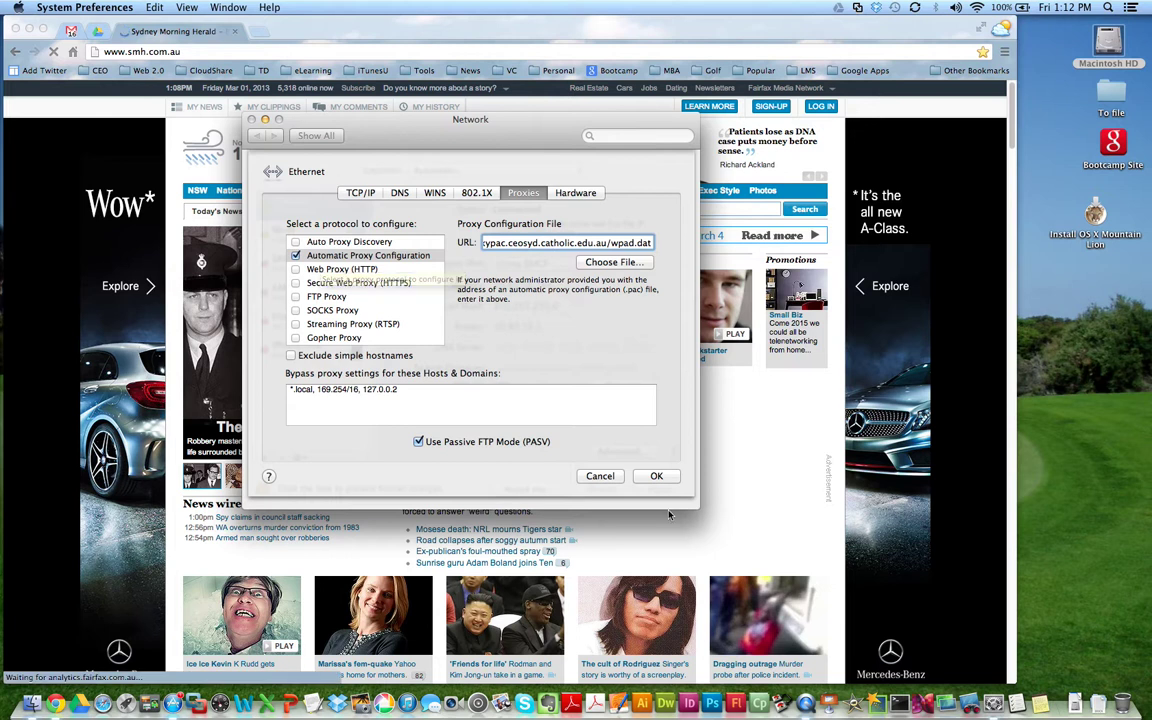
Step: Keep Auto Proxy Discovery for Wi-Fi, apply the network changes, and minimize the Network window
click(657, 477)
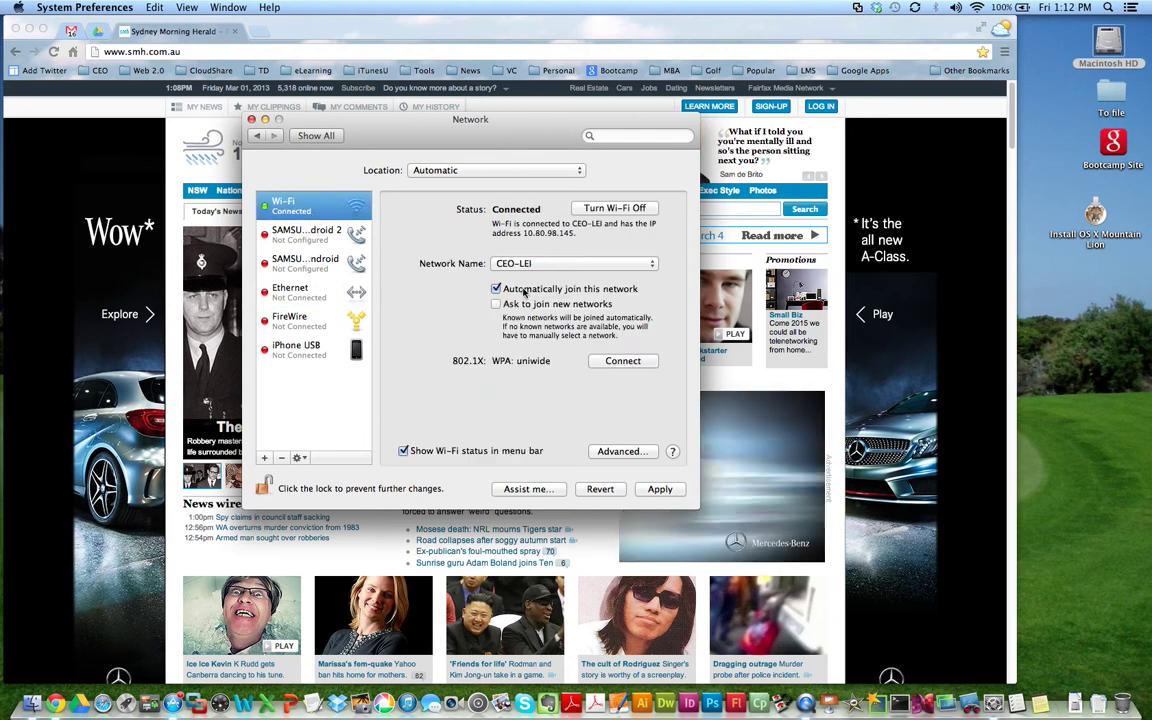
click(639, 452)
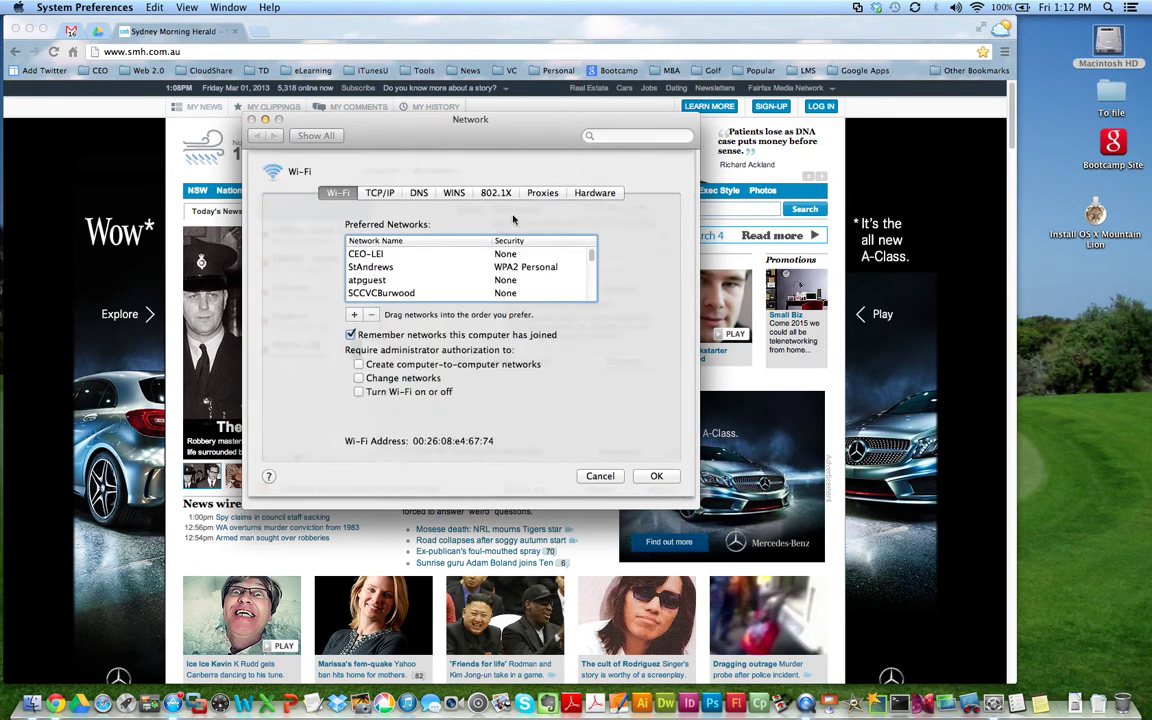
click(535, 194)
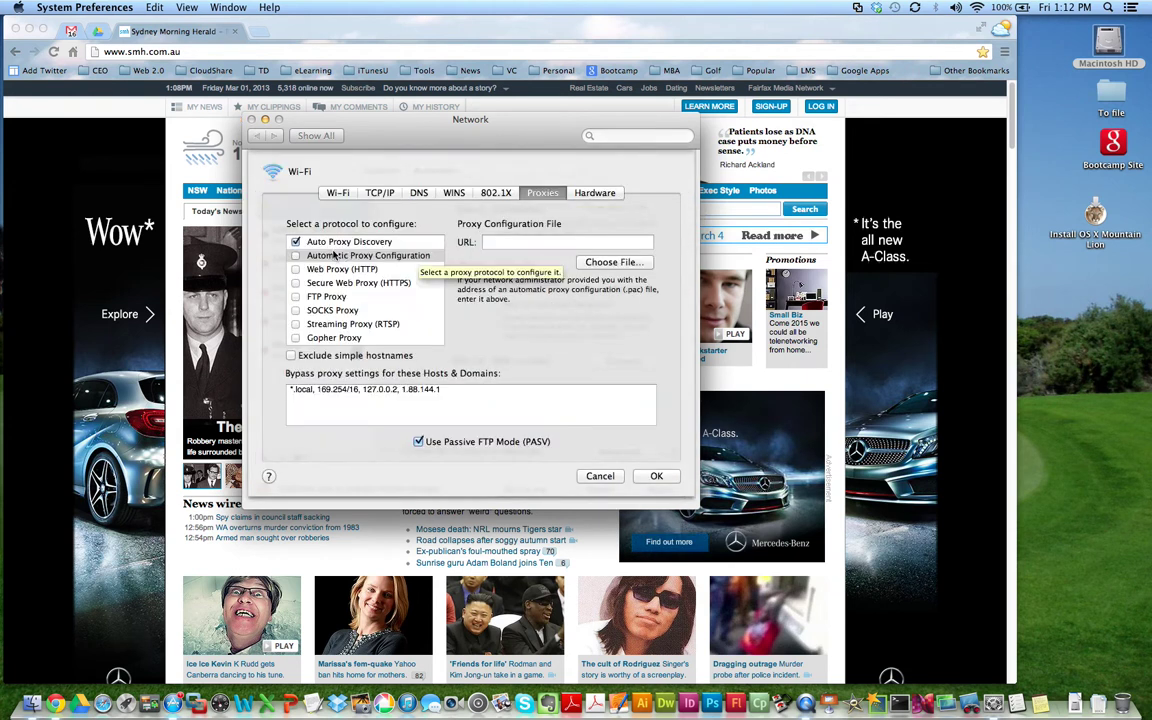
click(655, 478)
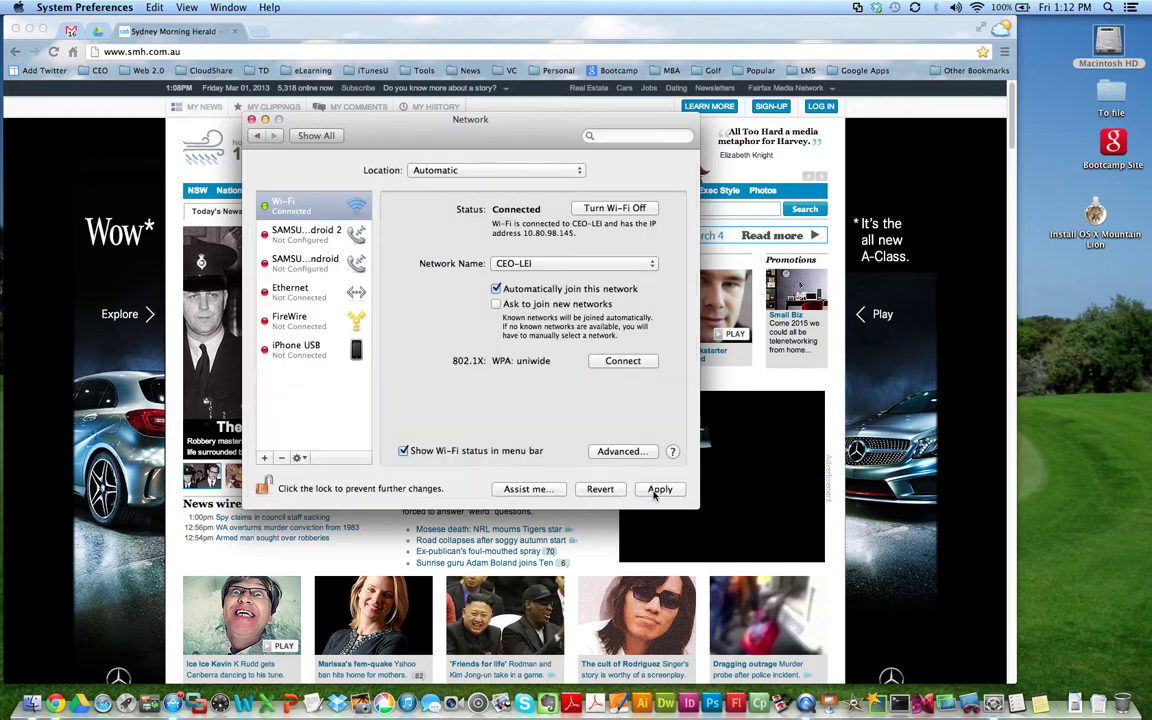
click(659, 488)
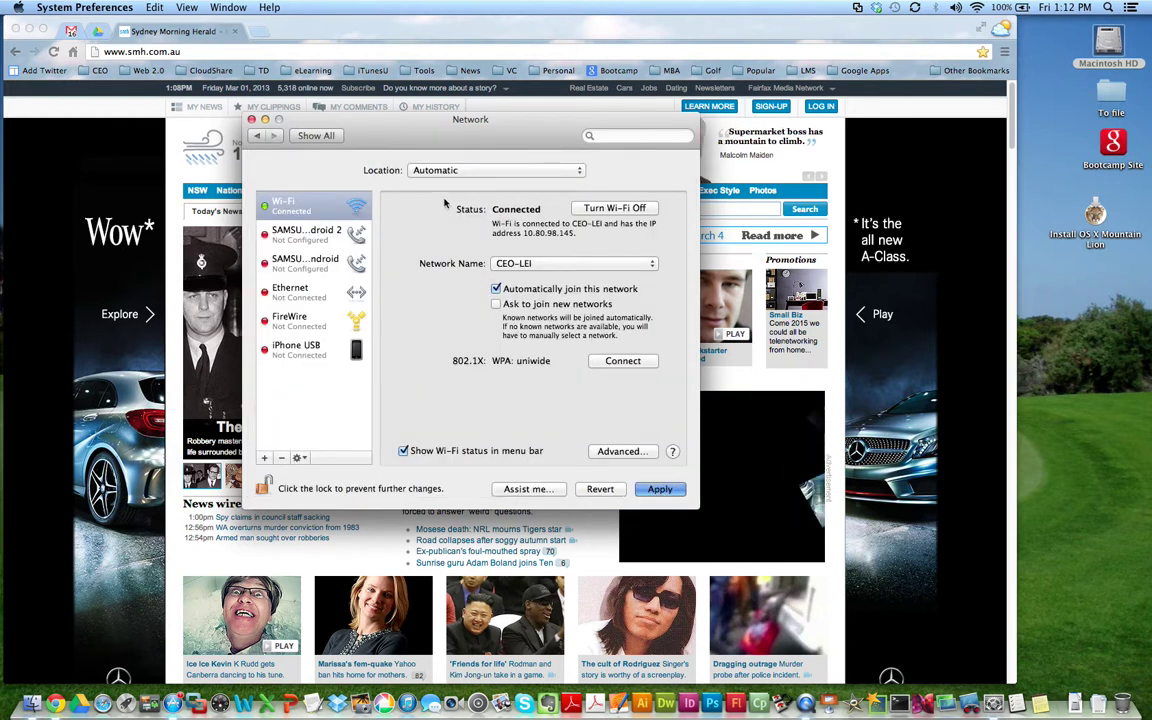
drag(411, 133, 499, 154)
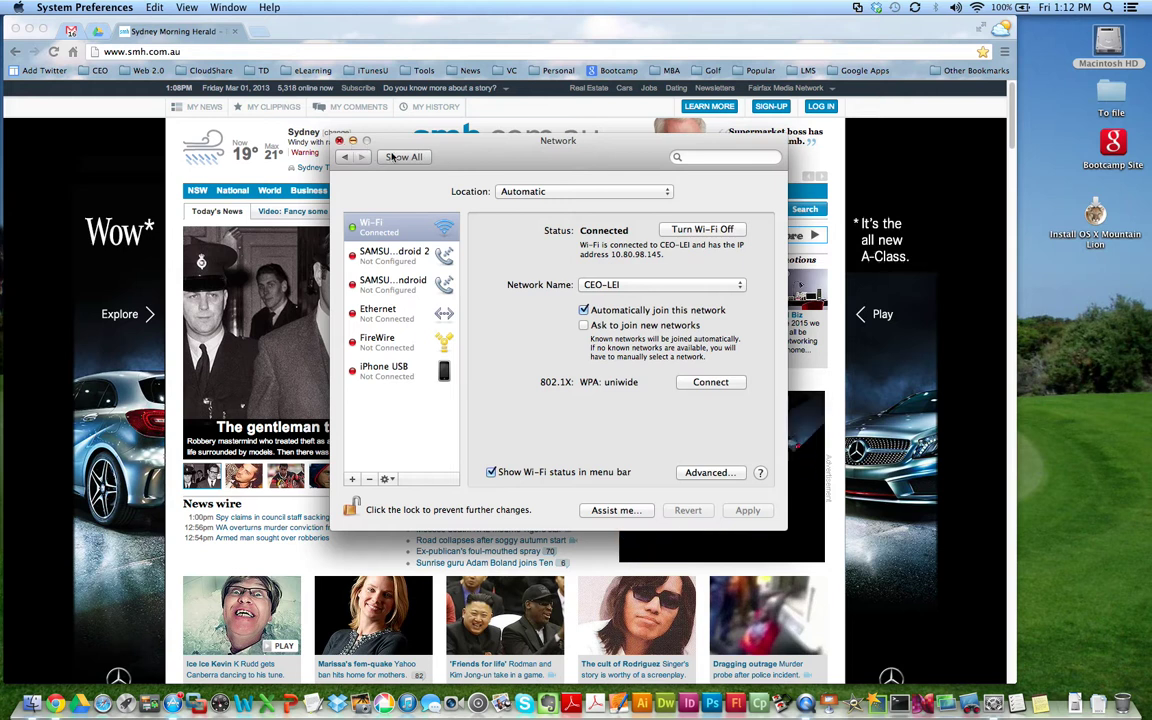
click(352, 141)
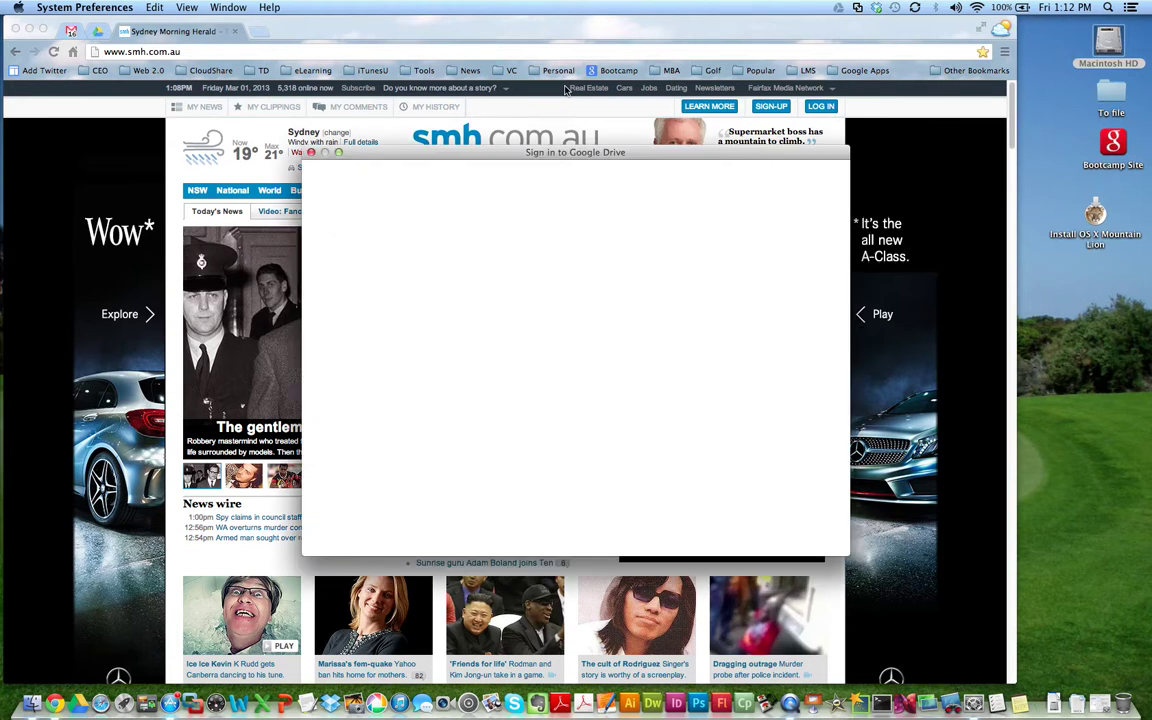
Step: Drag the loaded 'Thanks for downloading Google Drive' sign-in window up and to the left
drag(557, 156, 486, 125)
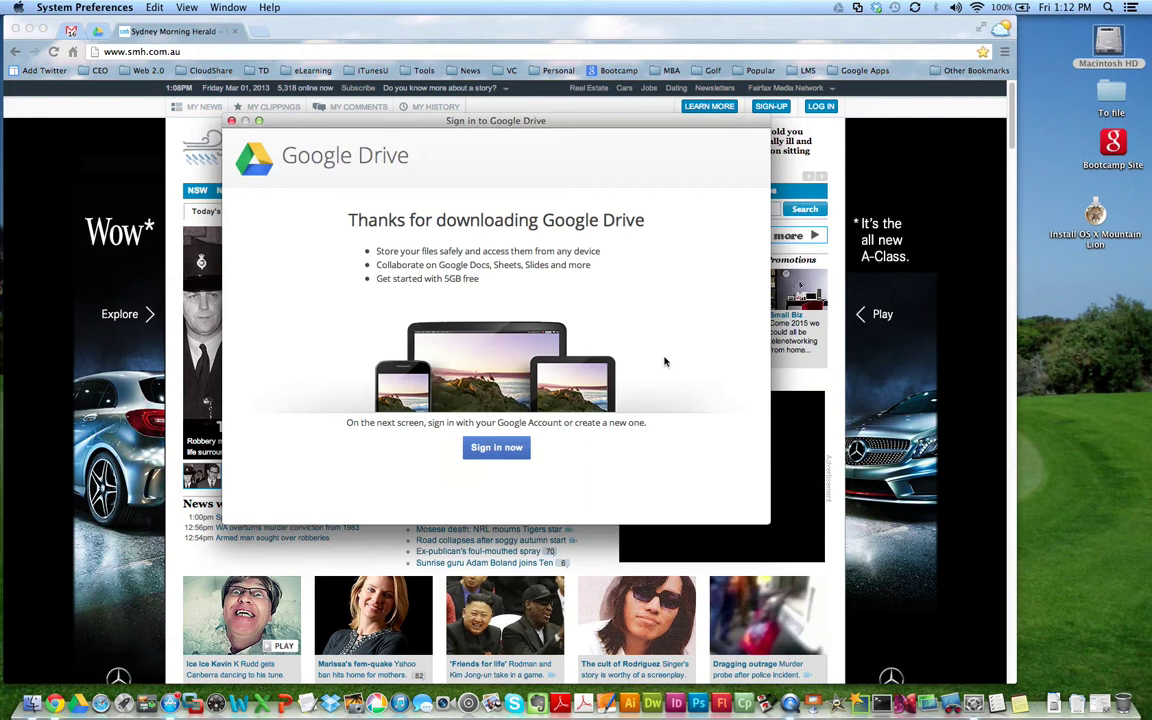
Step: Choose Sign in now, enter the account email address and password, and submit
click(500, 447)
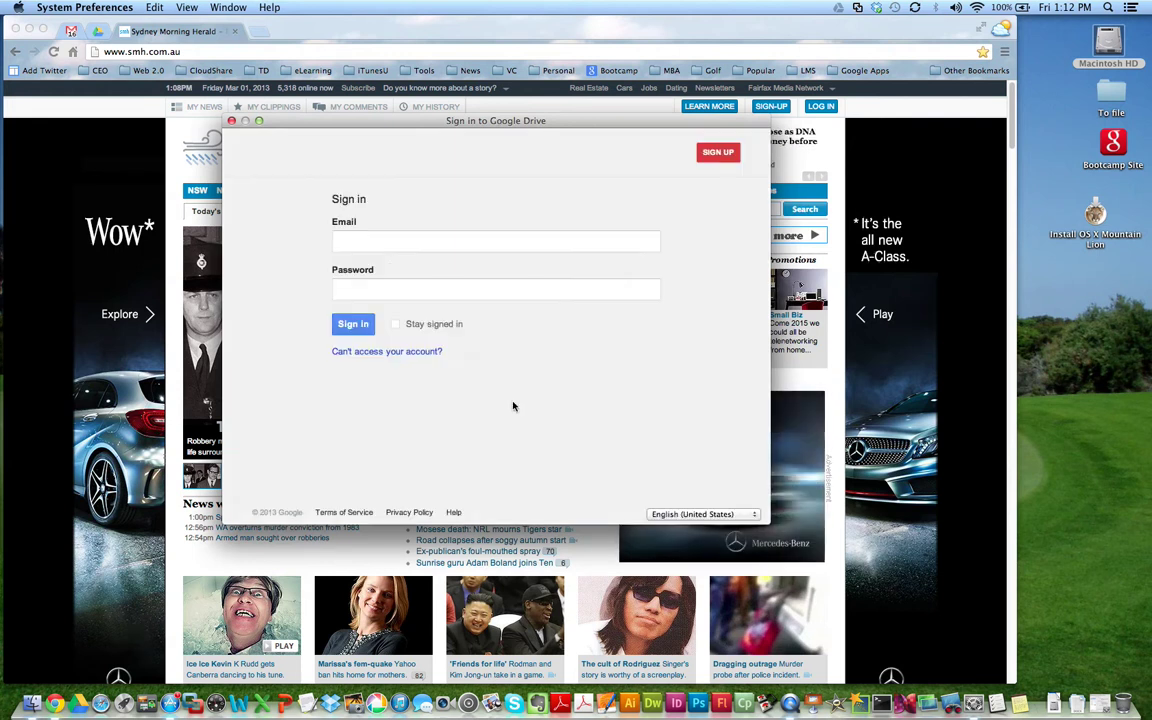
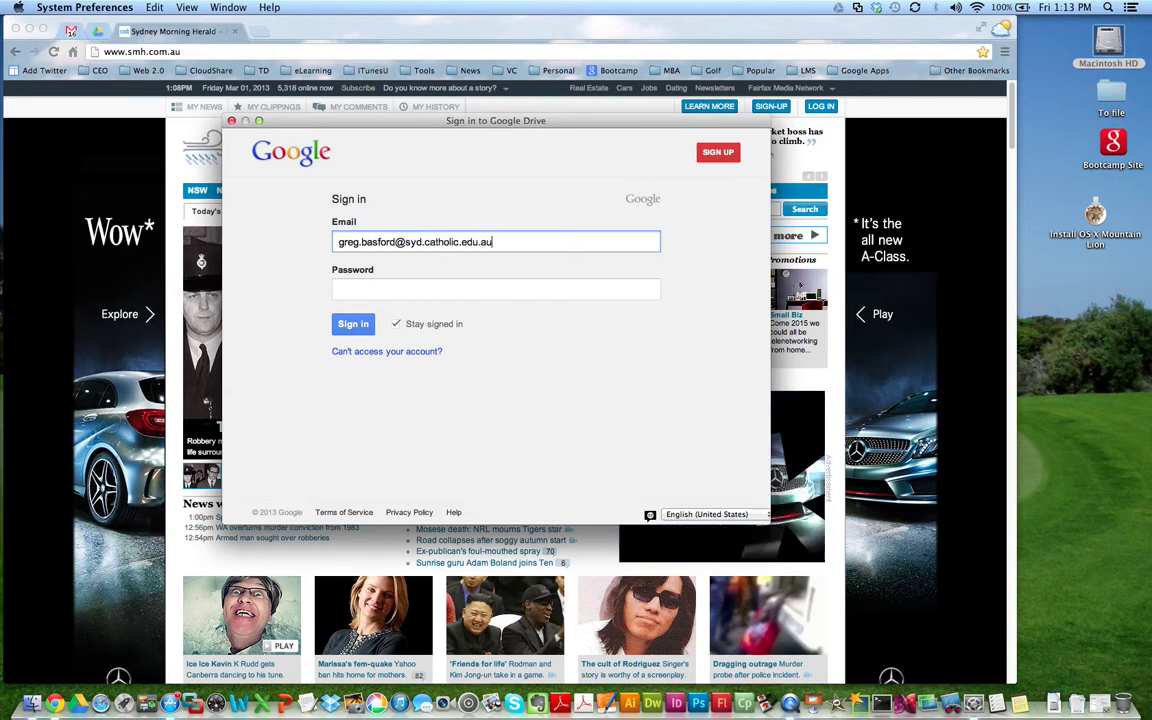
click(495, 289)
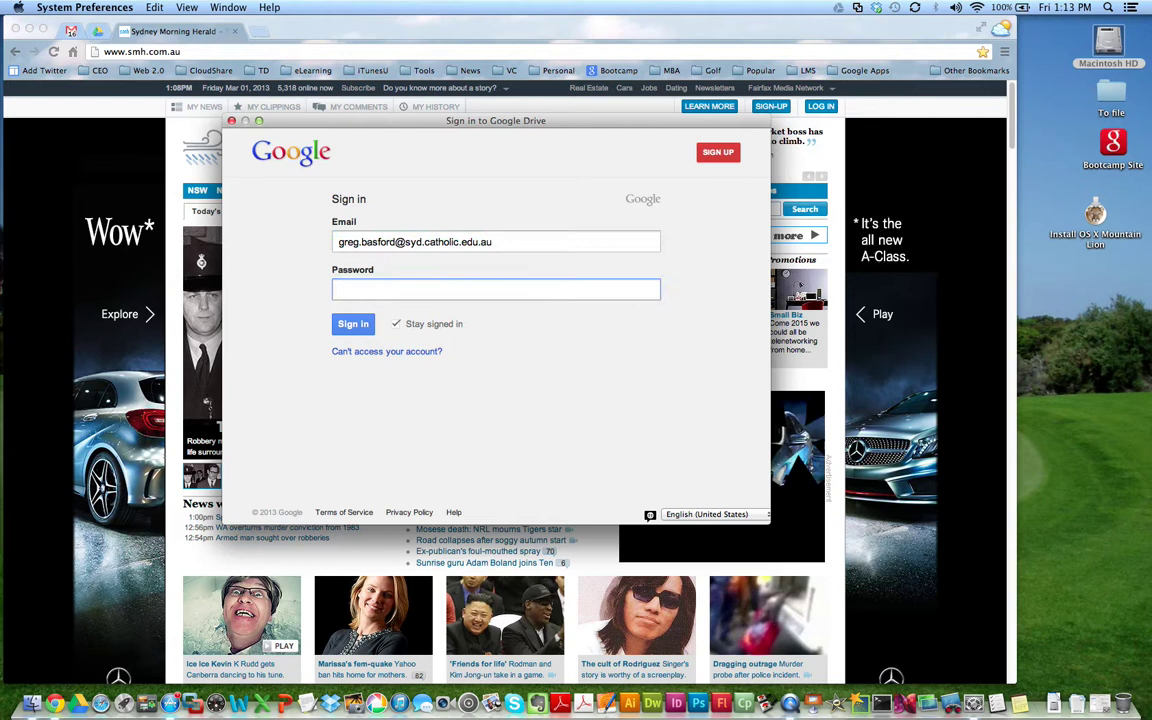
text(********)
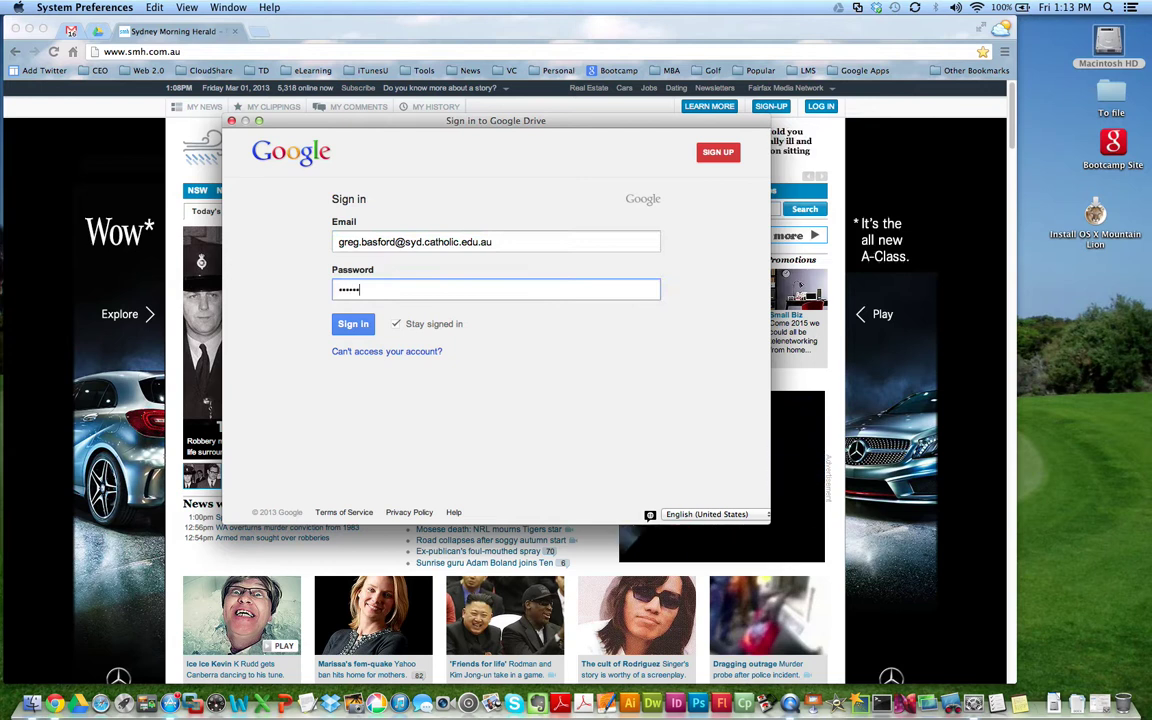
text(**)
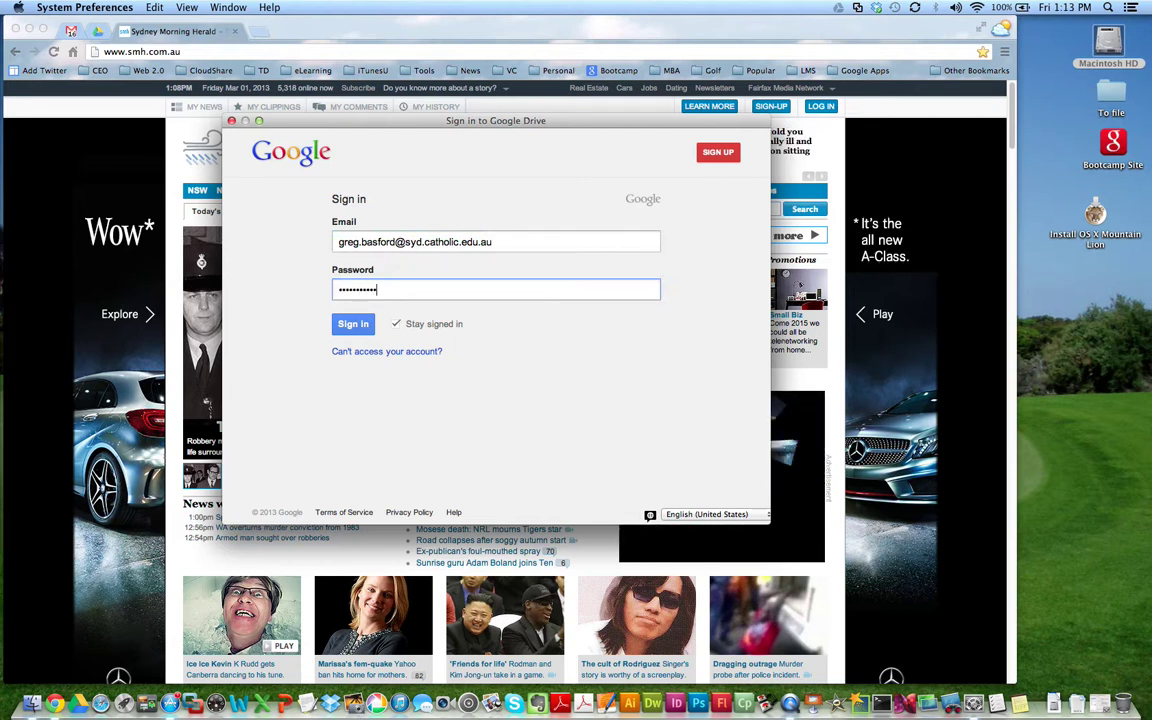
click(355, 320)
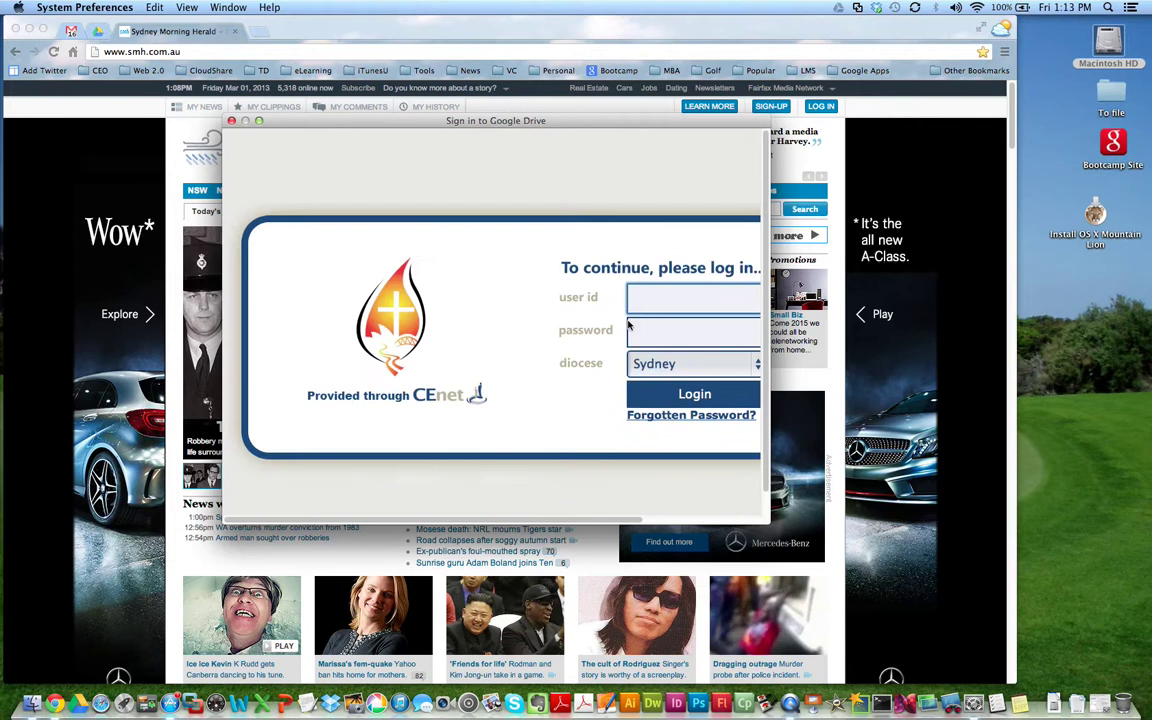
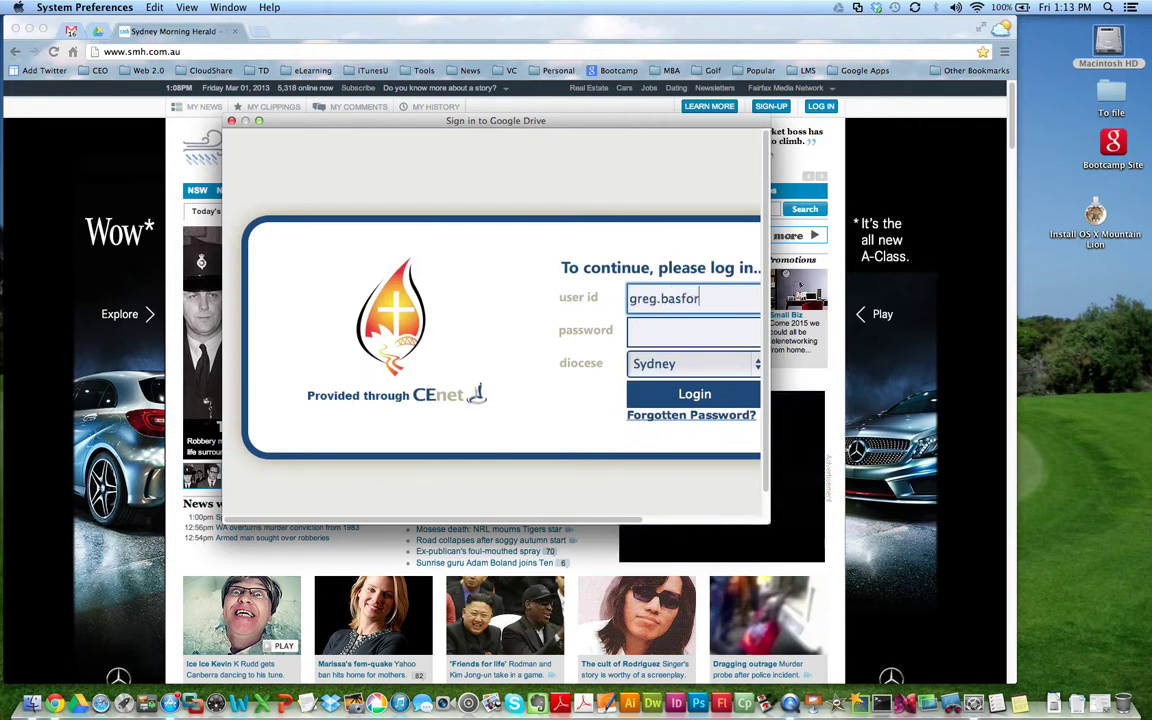
Step: Log in on the CEnet page with the user id, password and Sydney diocese
key(Tab)
text(•••••••••••)
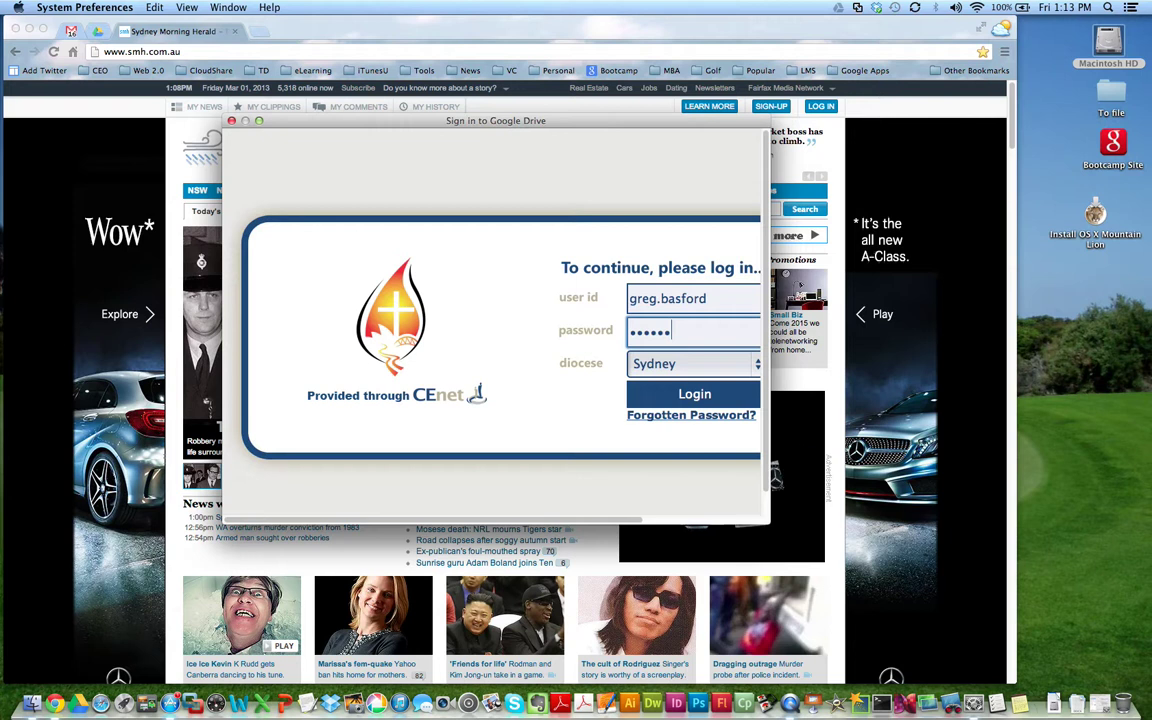
key(Tab)
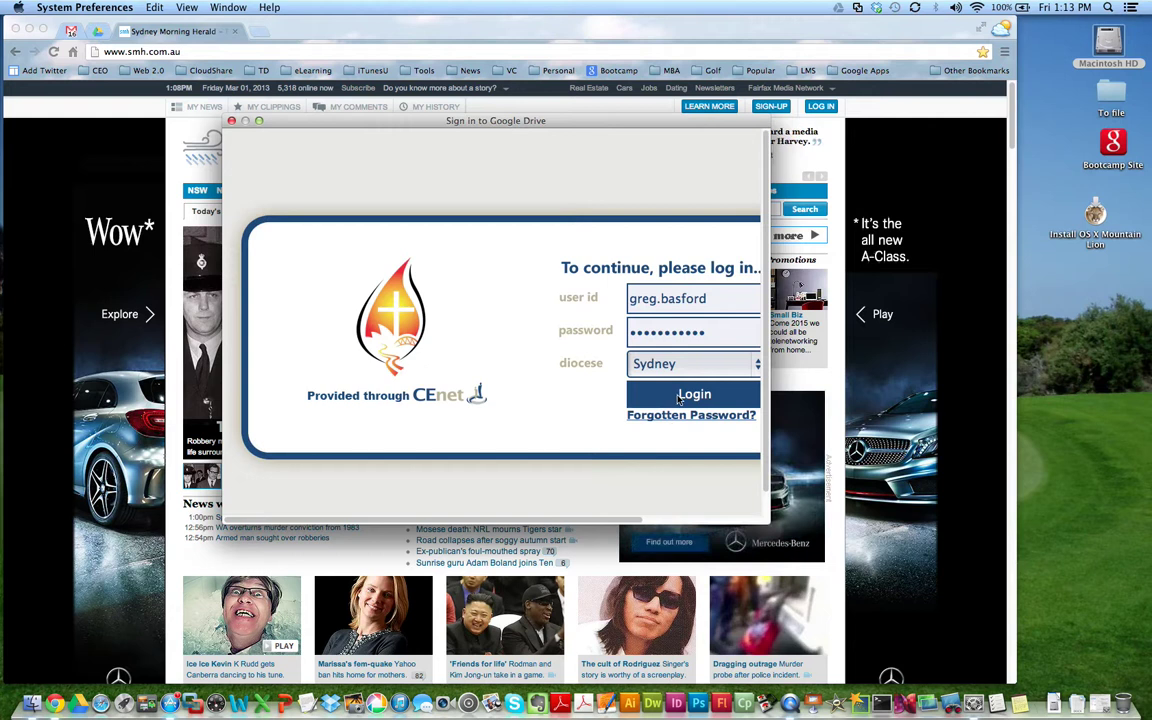
click(678, 396)
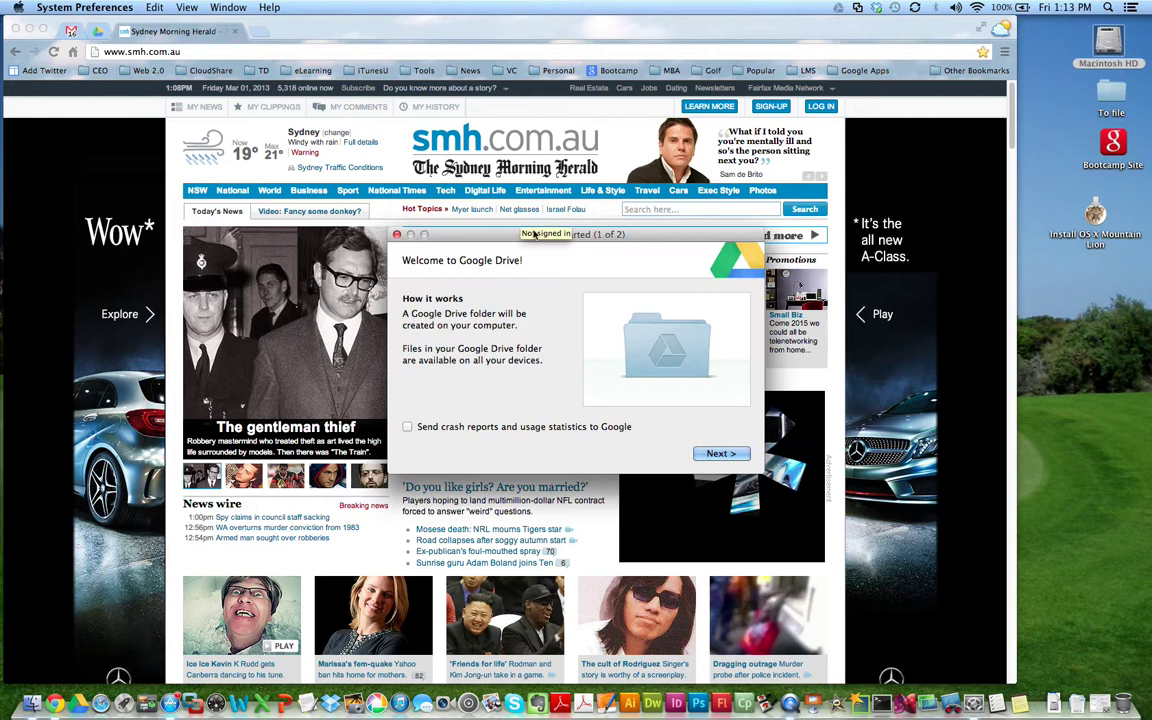
Step: Drag the 'Getting started (1 of 2)' window up and to the left
drag(527, 234, 472, 174)
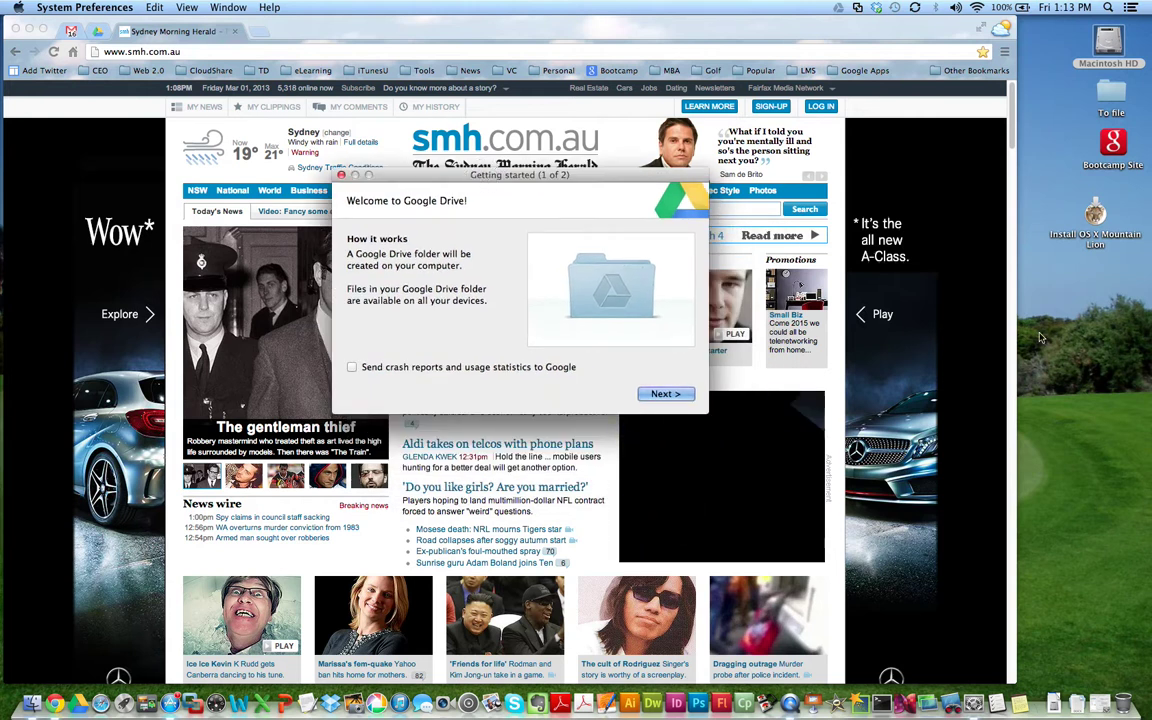